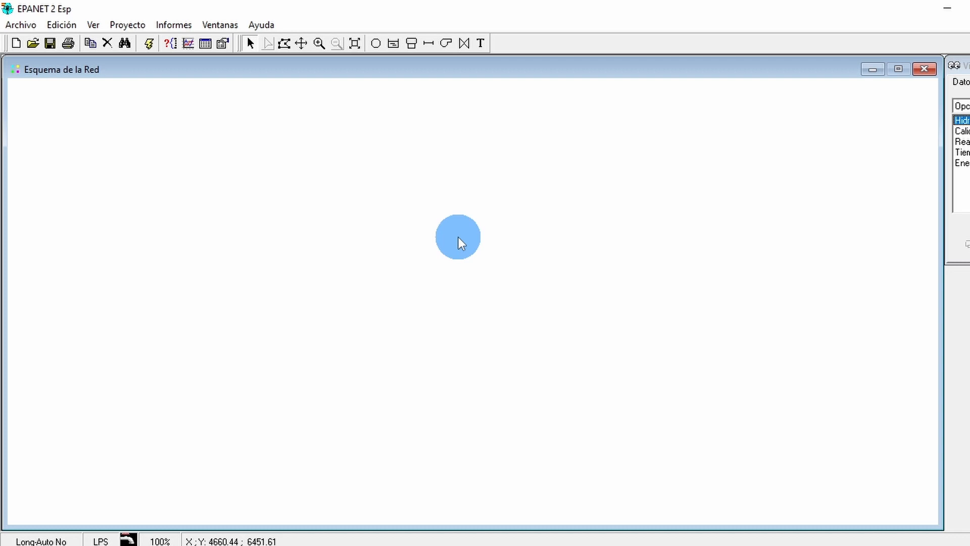
Check the head-loss formula choices in the project's hydraulic calculation options.
{"action": "left_click", "coordinate": [122, 26]}
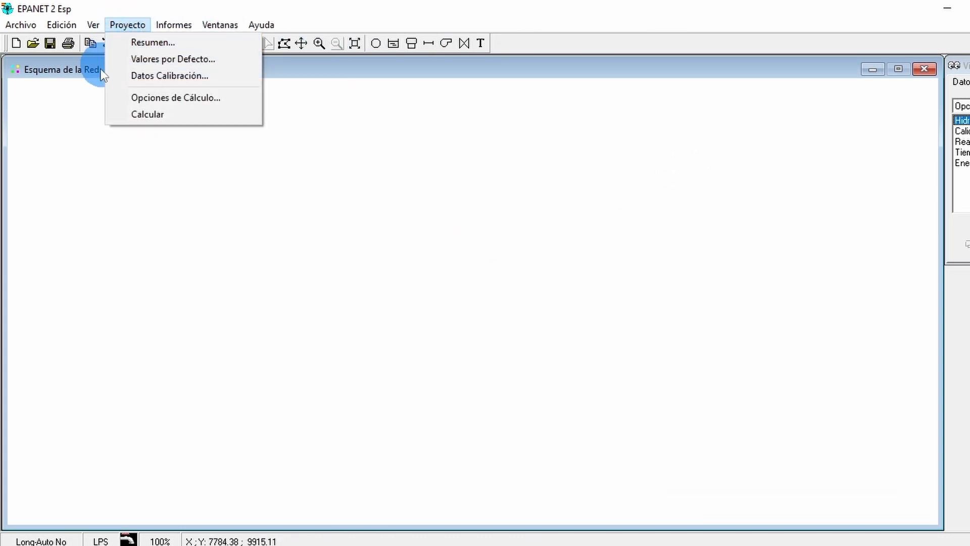
{"action": "left_click", "coordinate": [162, 99]}
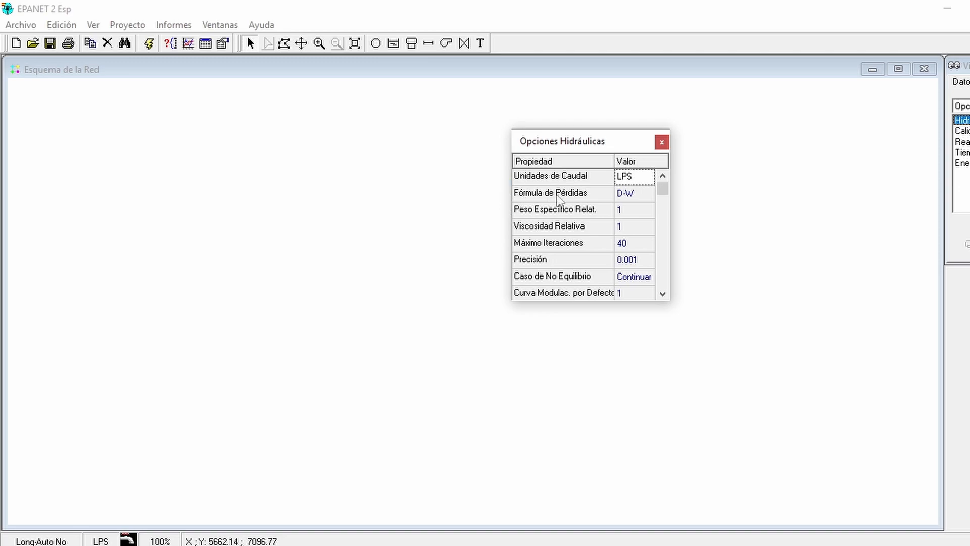
{"action": "left_click", "coordinate": [650, 194]}
{"action": "left_click", "coordinate": [649, 193]}
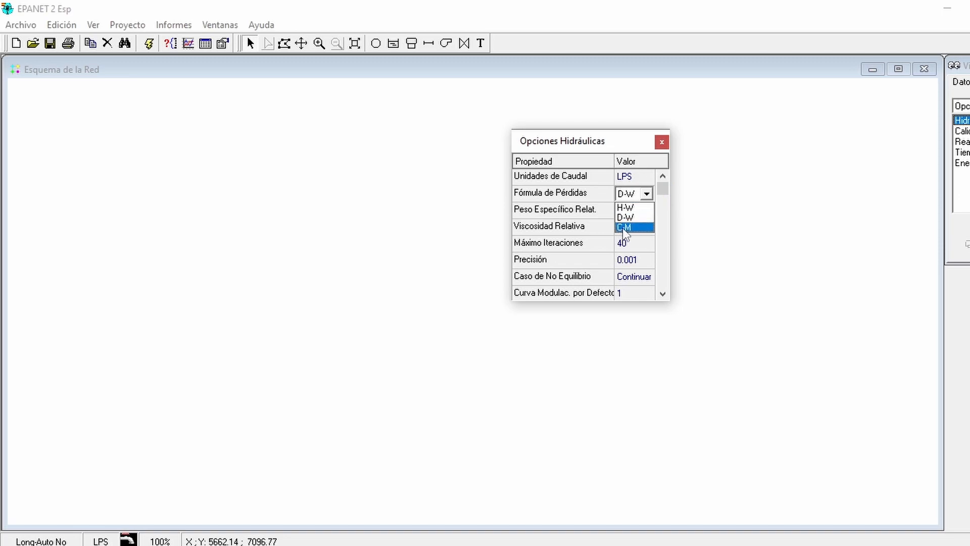
{"action": "left_click", "coordinate": [639, 195]}
{"action": "left_click", "coordinate": [661, 142]}
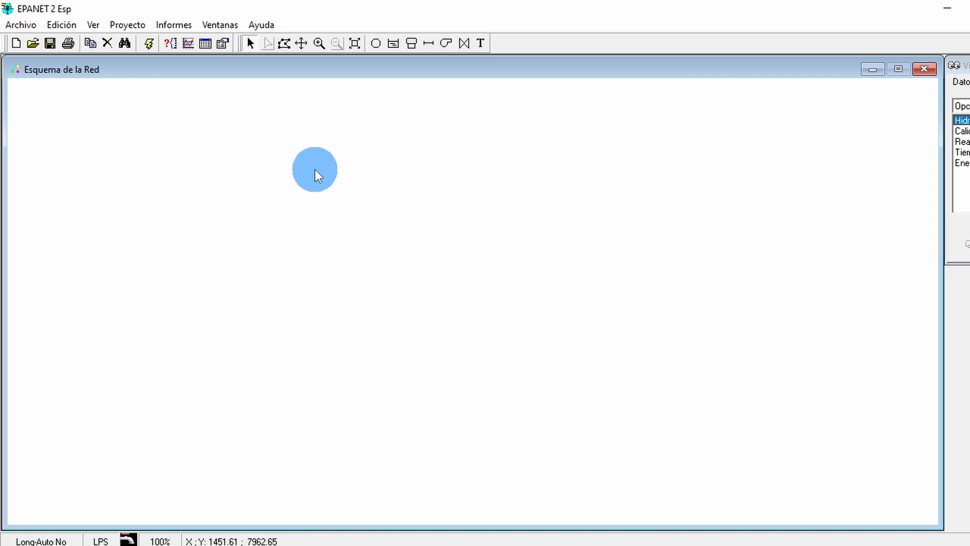
Place a reservoir in the upper part of the network map and a junction below and to its right.
{"action": "left_click", "coordinate": [394, 44]}
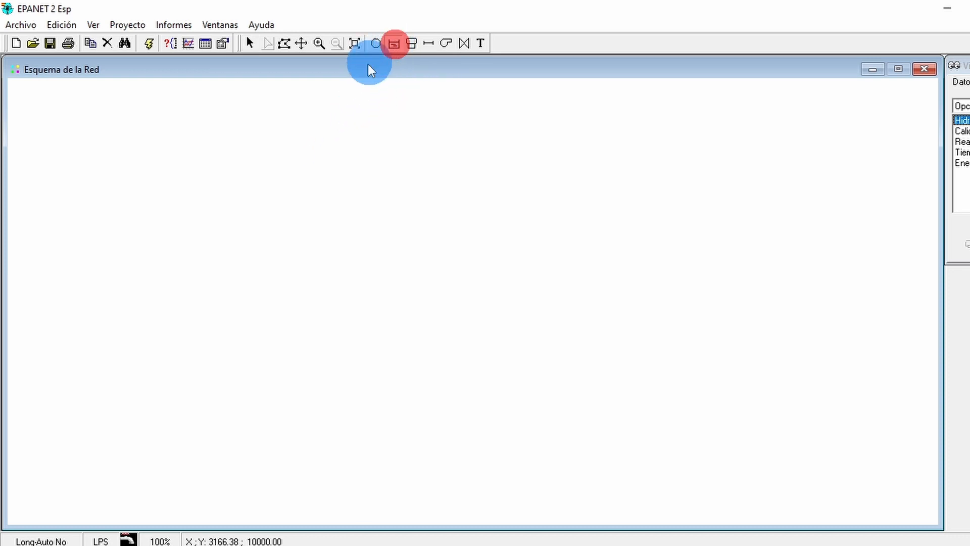
{"action": "left_click", "coordinate": [296, 143]}
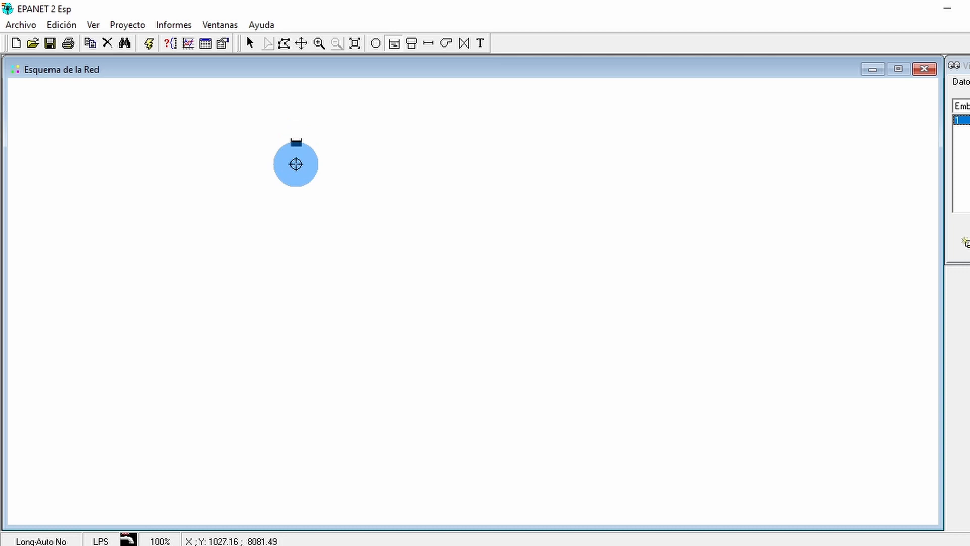
{"action": "left_click", "coordinate": [376, 44]}
{"action": "left_click", "coordinate": [440, 236]}
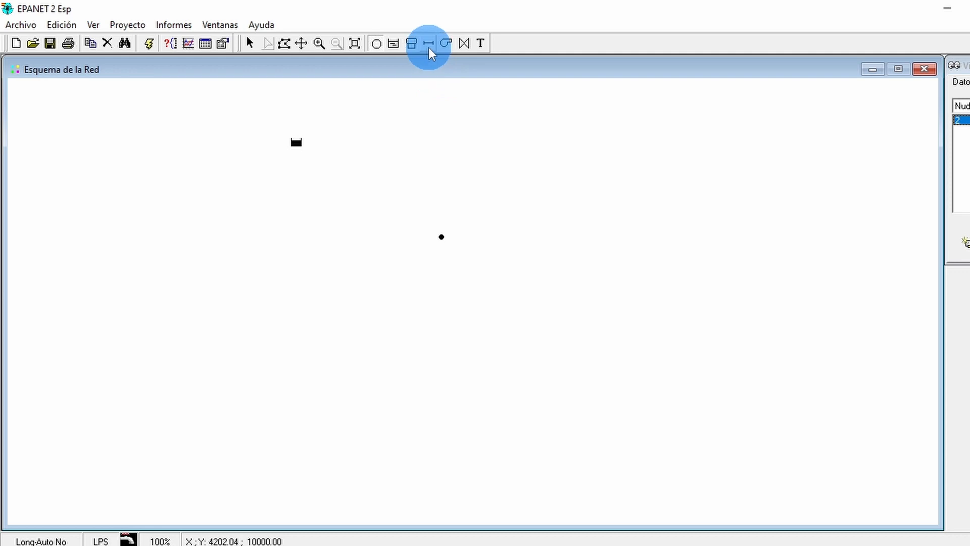
Draw a straight pipe from the reservoir to the junction.
{"action": "left_click", "coordinate": [428, 43]}
{"action": "left_click", "coordinate": [296, 142]}
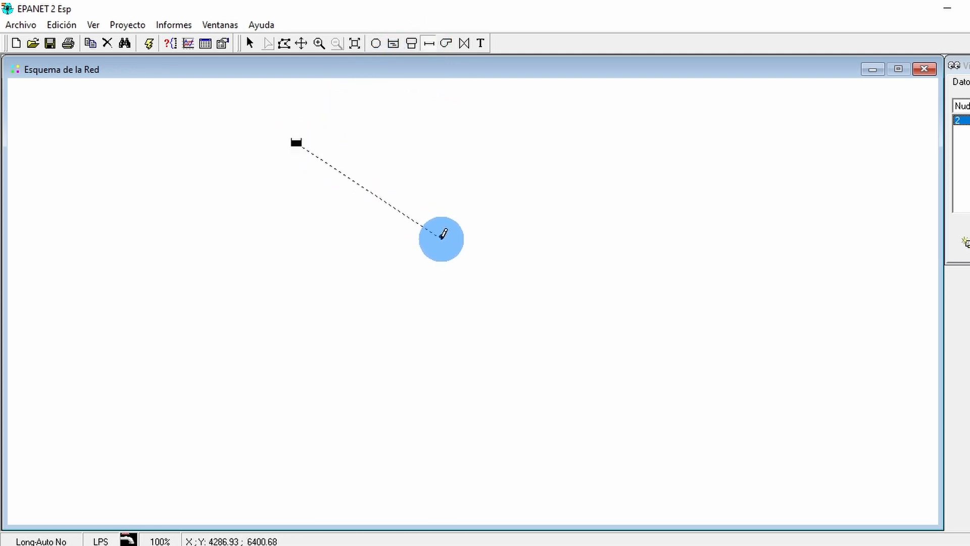
{"action": "left_click", "coordinate": [442, 236]}
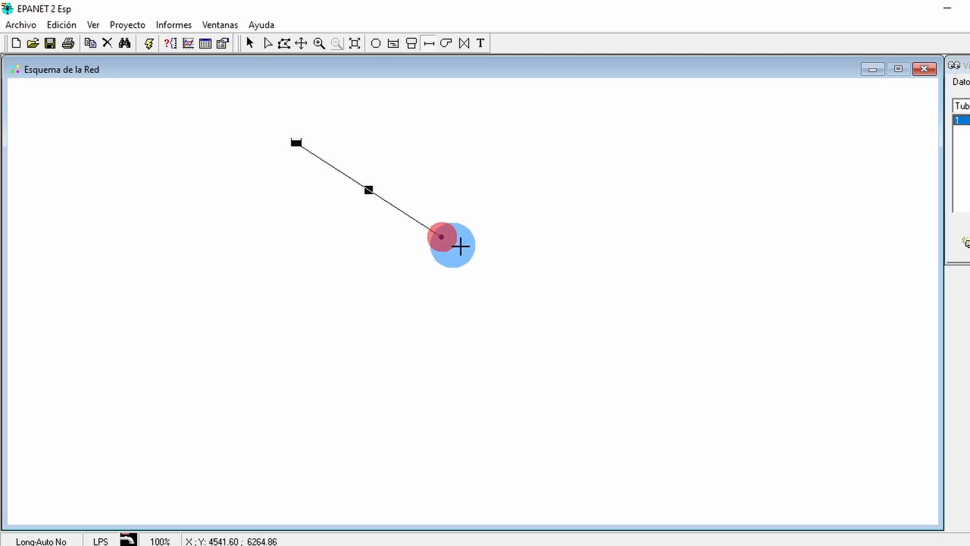
Set the reservoir's total head (Altura Total) to 60.
{"action": "left_click", "coordinate": [248, 43]}
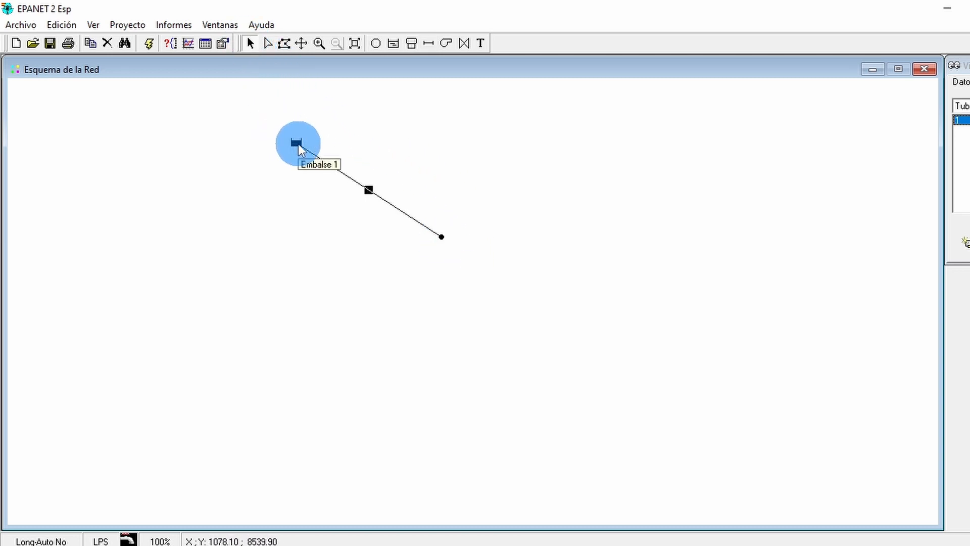
{"action": "double_click", "coordinate": [297, 143]}
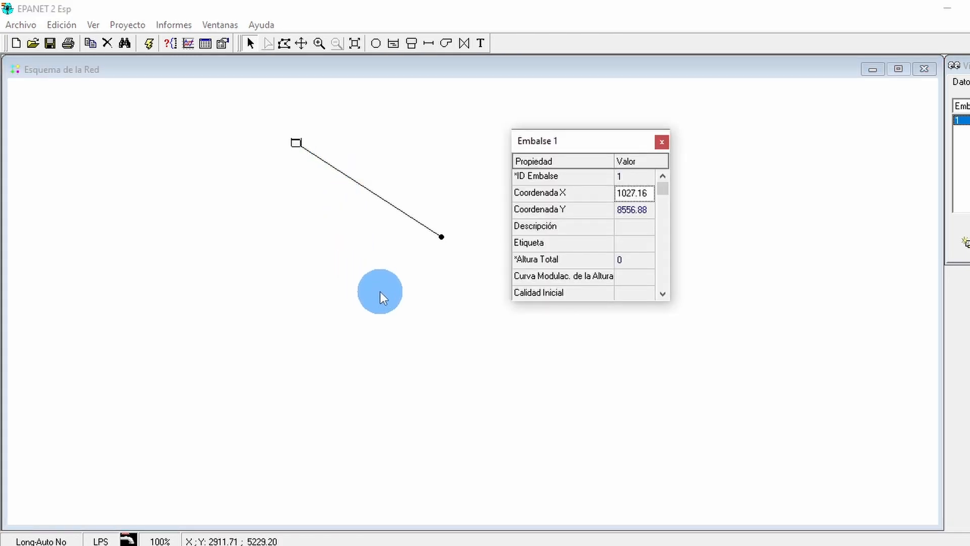
{"action": "left_click", "coordinate": [622, 259]}
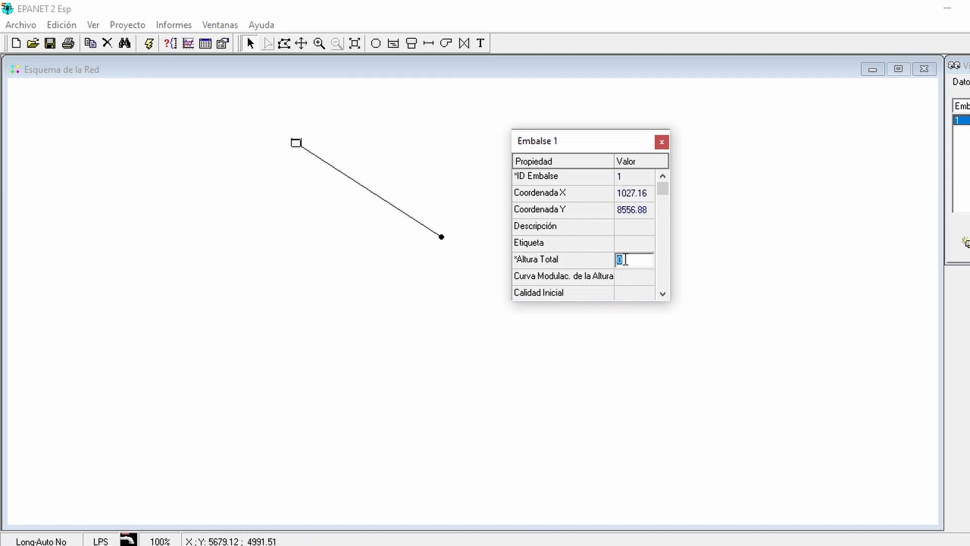
{"action": "type", "text": "60"}
{"action": "left_click", "coordinate": [766, 320]}
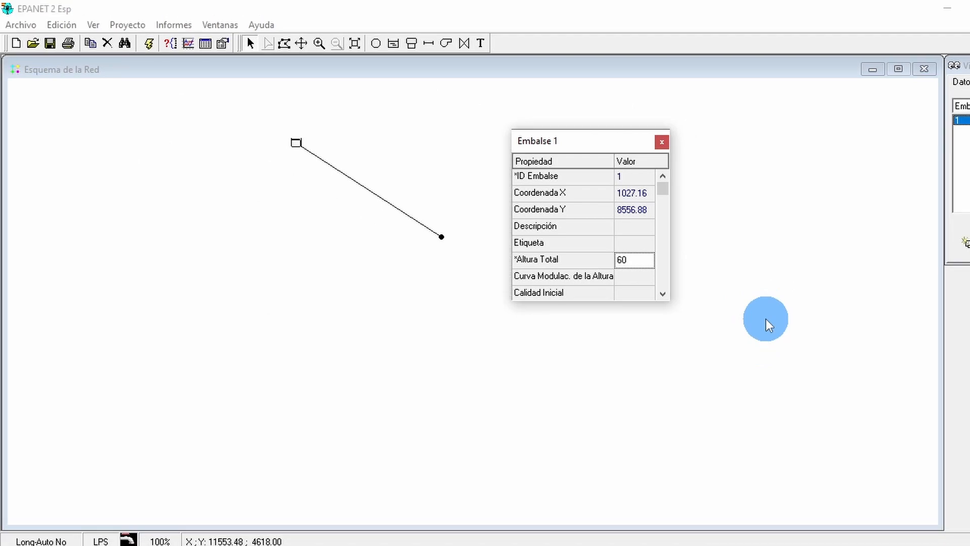
Set the junction's elevation (Cota) to 5 and its base demand (Demanda Base) to 160.
{"action": "left_click", "coordinate": [440, 234]}
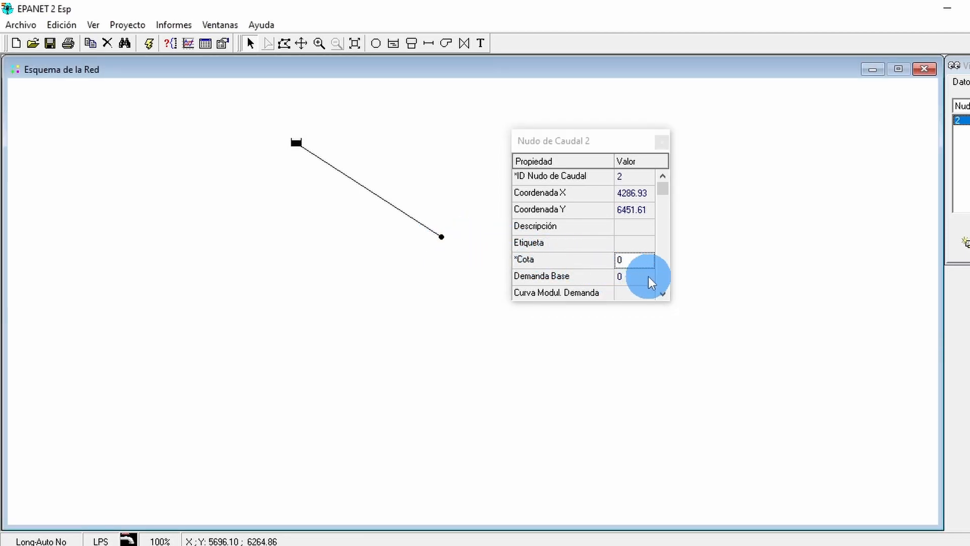
{"action": "left_click", "coordinate": [639, 262]}
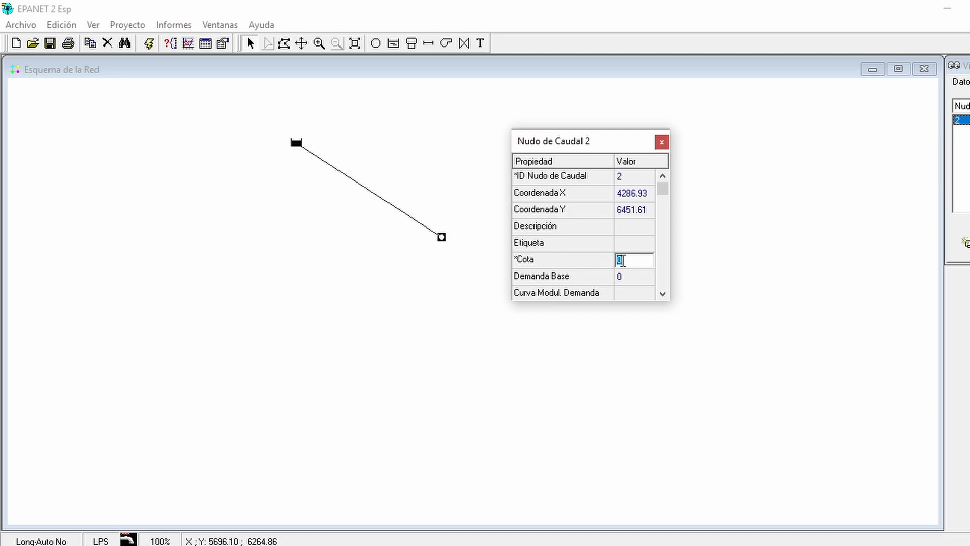
{"action": "type", "text": "5"}
{"action": "left_click", "coordinate": [628, 274]}
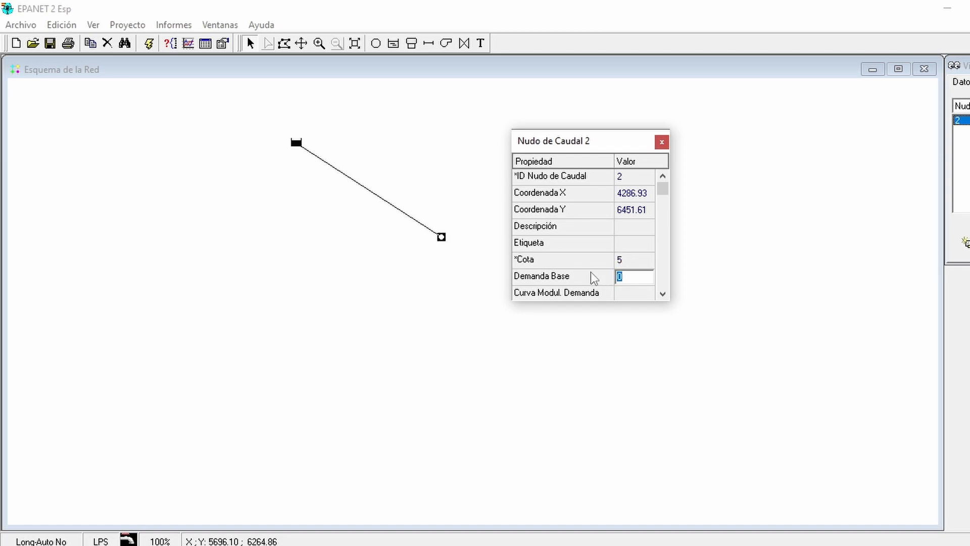
{"action": "type", "text": "160"}
{"action": "key", "text": "Return"}
Set the pipe's length (Longitud) to 2000 and its diameter (Diámetro) to 300.
{"action": "left_click", "coordinate": [369, 191]}
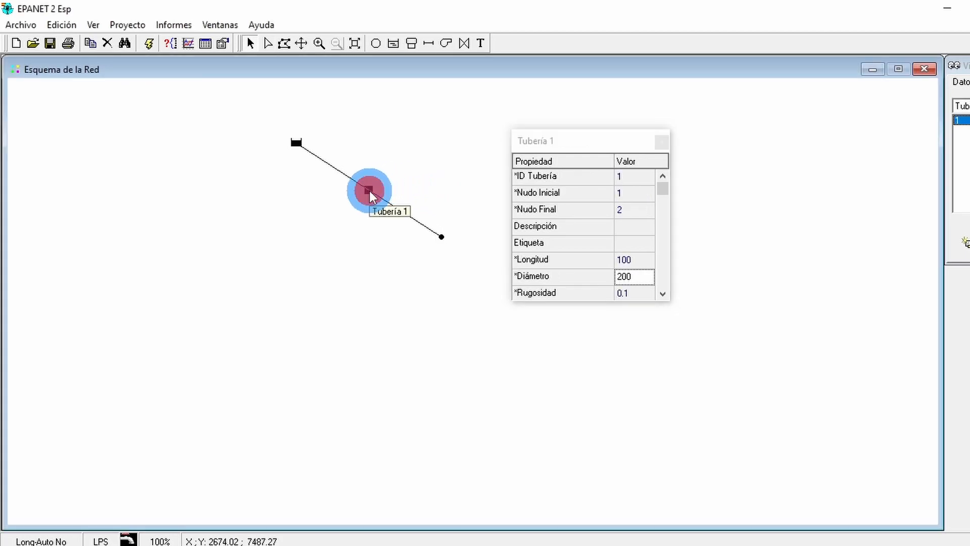
{"action": "left_click", "coordinate": [639, 262]}
{"action": "left_click", "coordinate": [640, 262]}
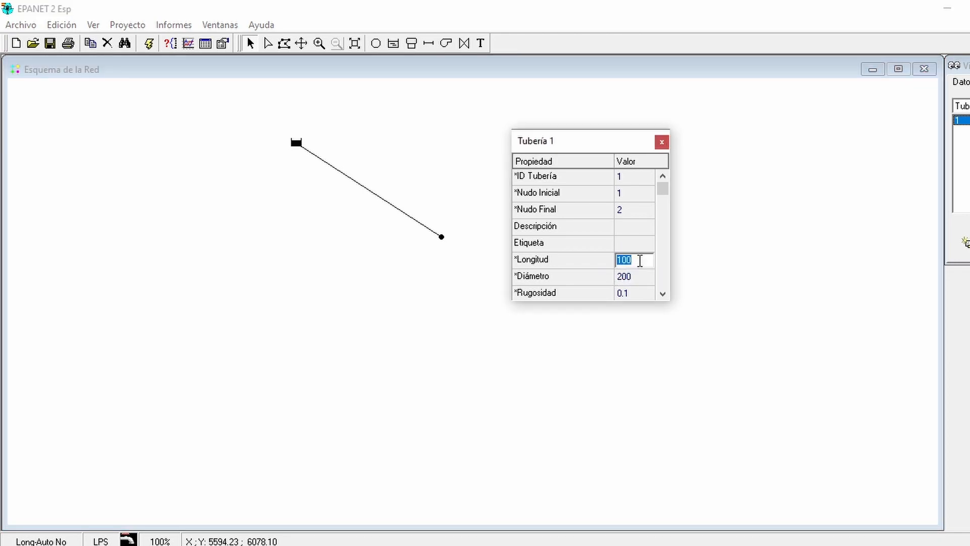
{"action": "type", "text": "2000"}
{"action": "left_click", "coordinate": [636, 276]}
{"action": "type", "text": "3"}
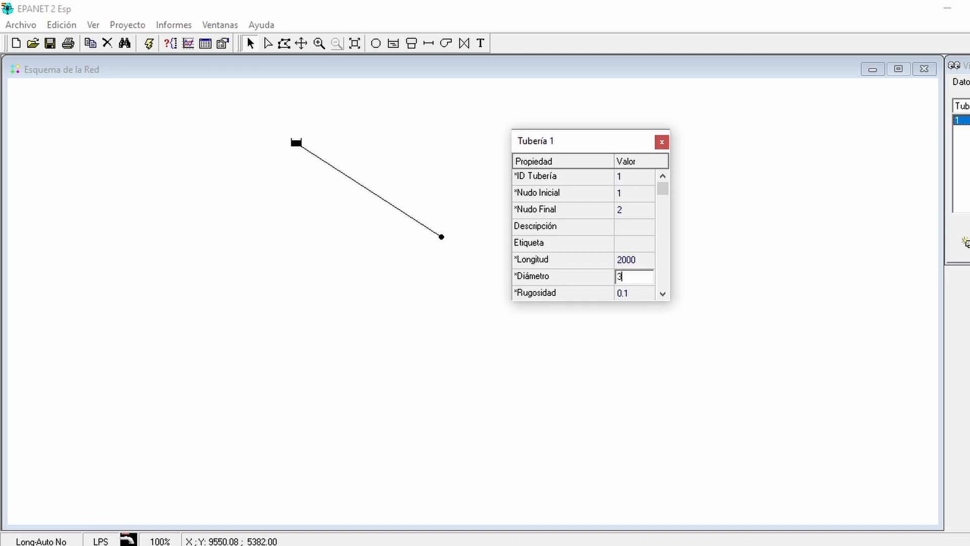
{"action": "type", "text": "00"}
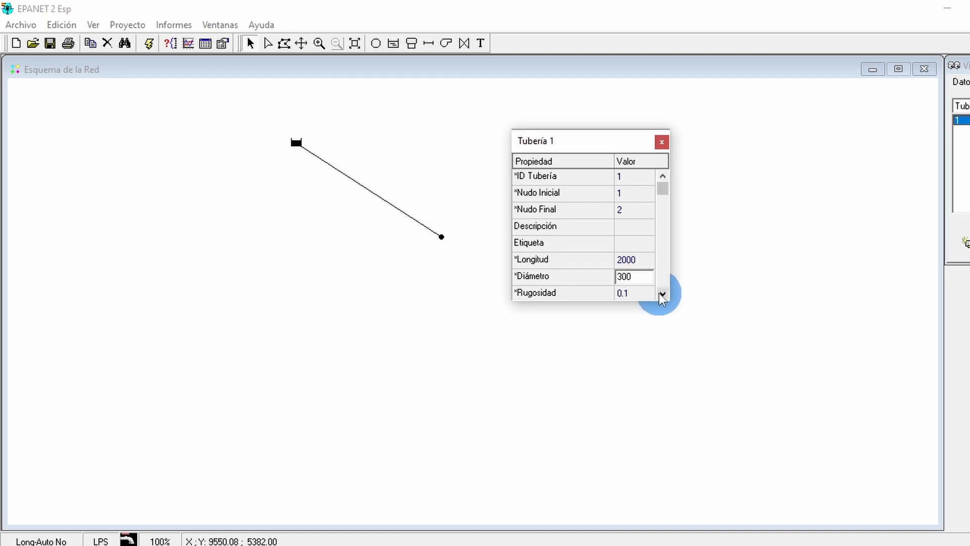
{"action": "left_click", "coordinate": [635, 293]}
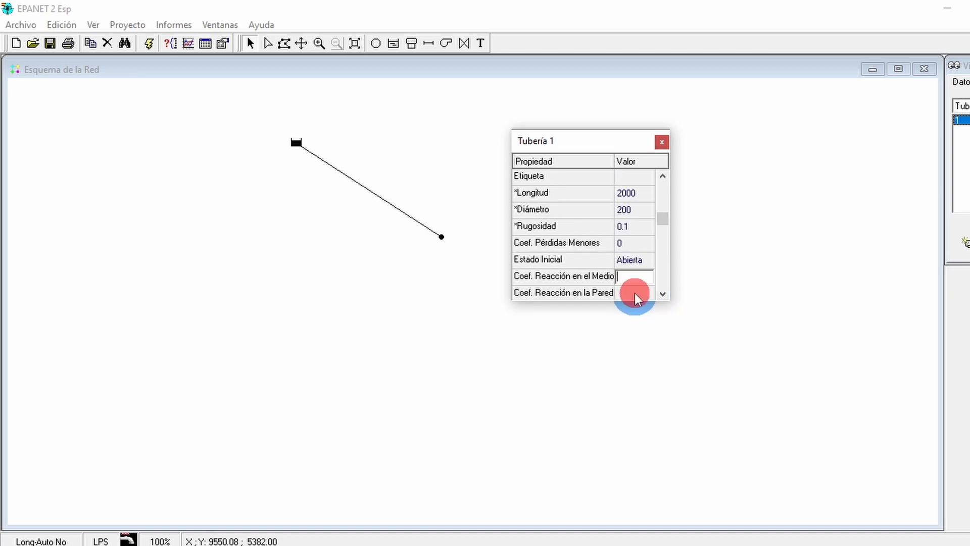
{"action": "left_click", "coordinate": [636, 225]}
{"action": "left_click", "coordinate": [629, 208]}
{"action": "type", "text": "300"}
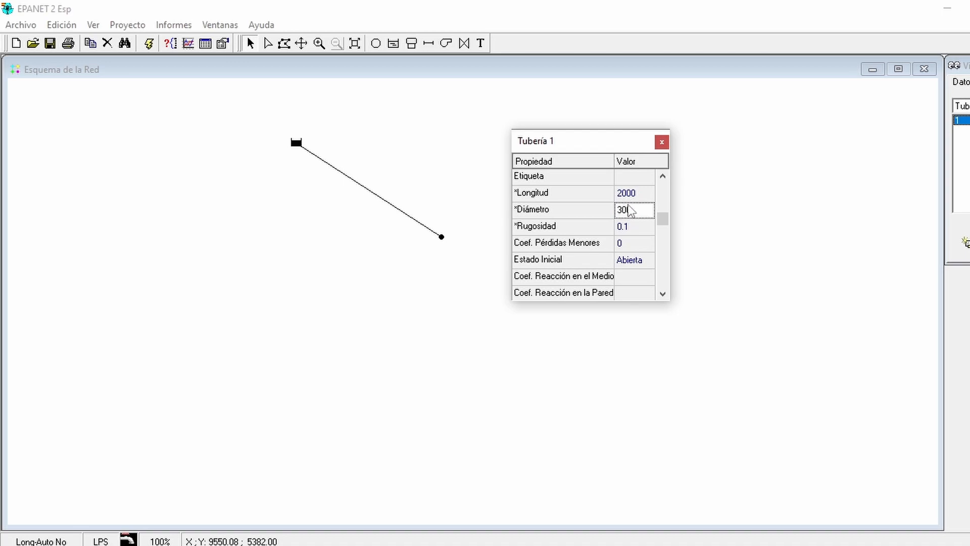
Set the pipe's roughness (Rugosidad) to 0.0125 and close its properties.
{"action": "left_click", "coordinate": [638, 227]}
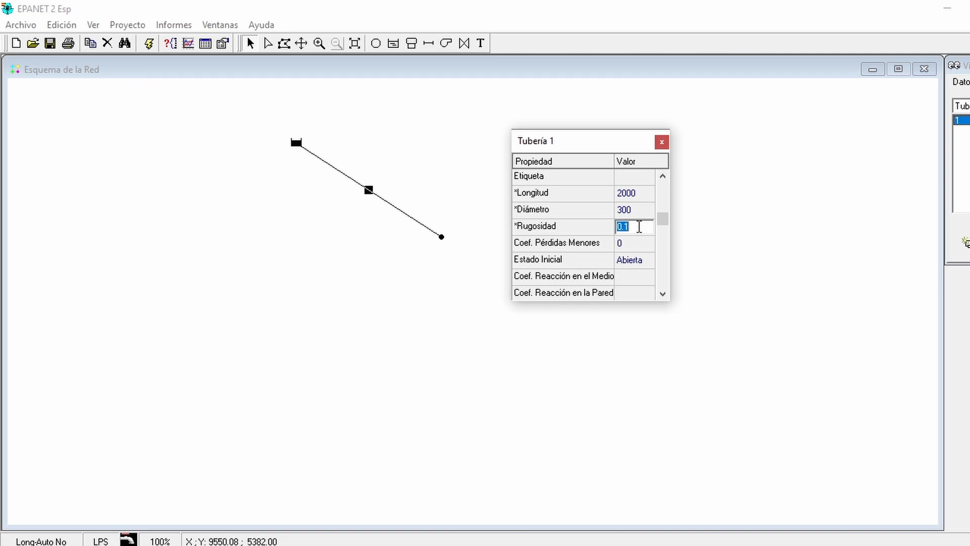
{"action": "type", "text": "0.0125"}
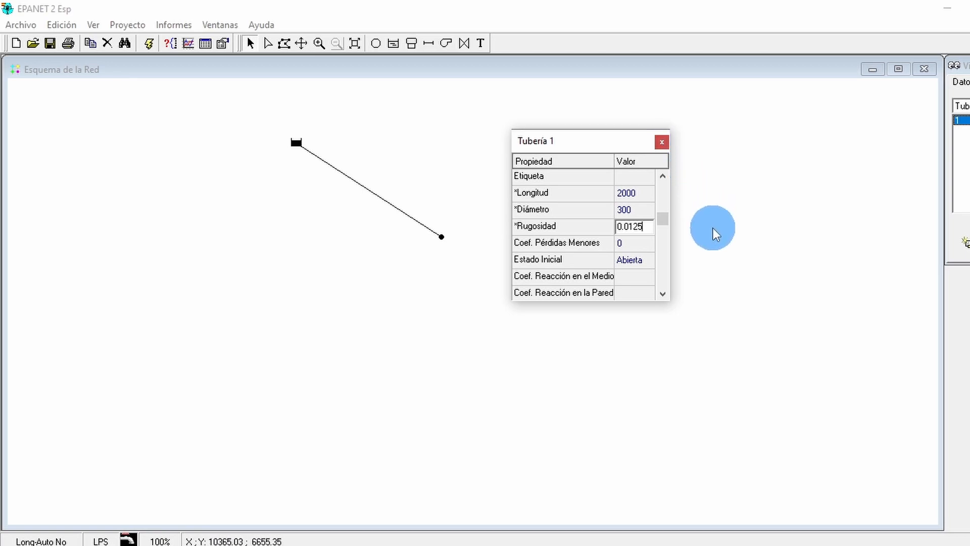
{"action": "left_click", "coordinate": [662, 143]}
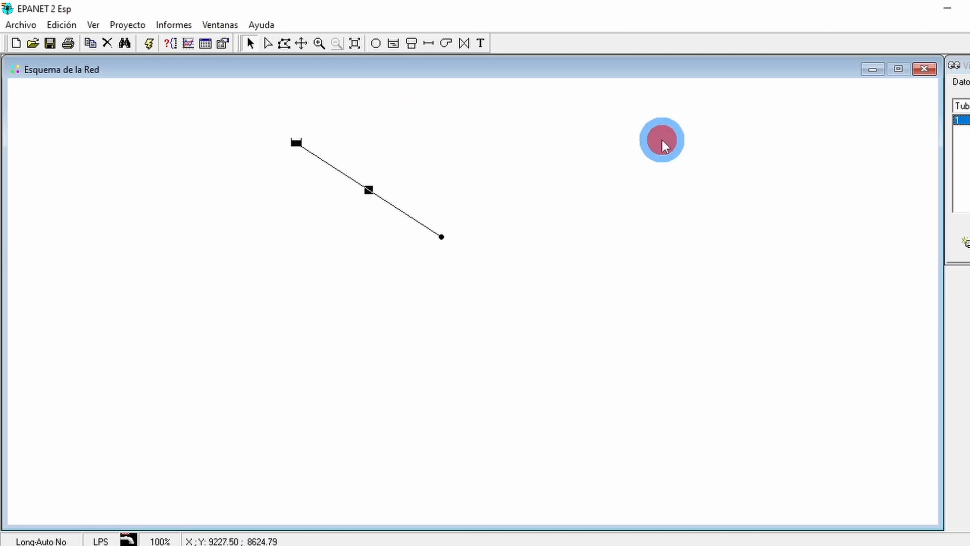
Run the hydraulic simulation of the network and dismiss the simulation status message.
{"action": "left_click", "coordinate": [148, 44]}
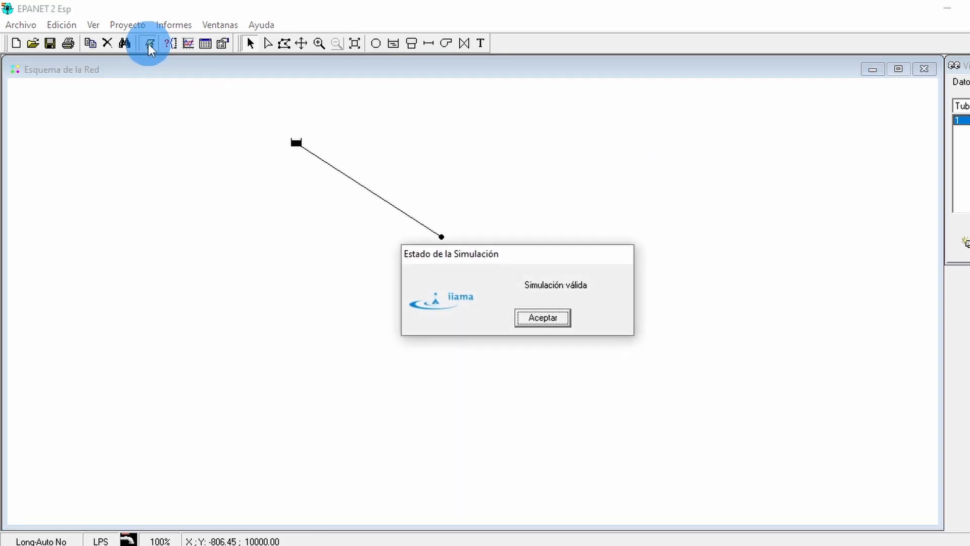
{"action": "left_click", "coordinate": [542, 317]}
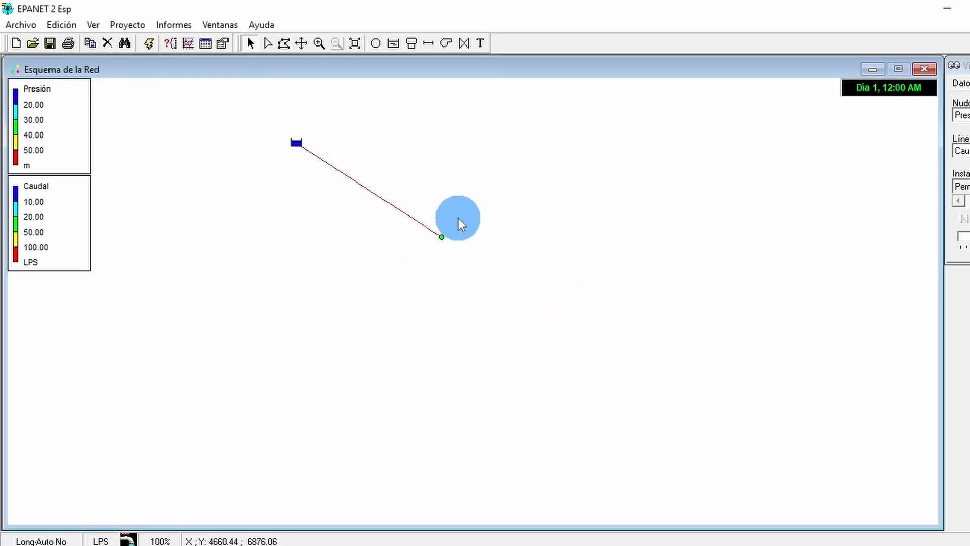
In the map display options, turn on the labels for node IDs, node values, link IDs and link values.
{"action": "left_click", "coordinate": [301, 44]}
{"action": "left_click_drag", "start_coordinate": [306, 101], "coordinate": [359, 182]}
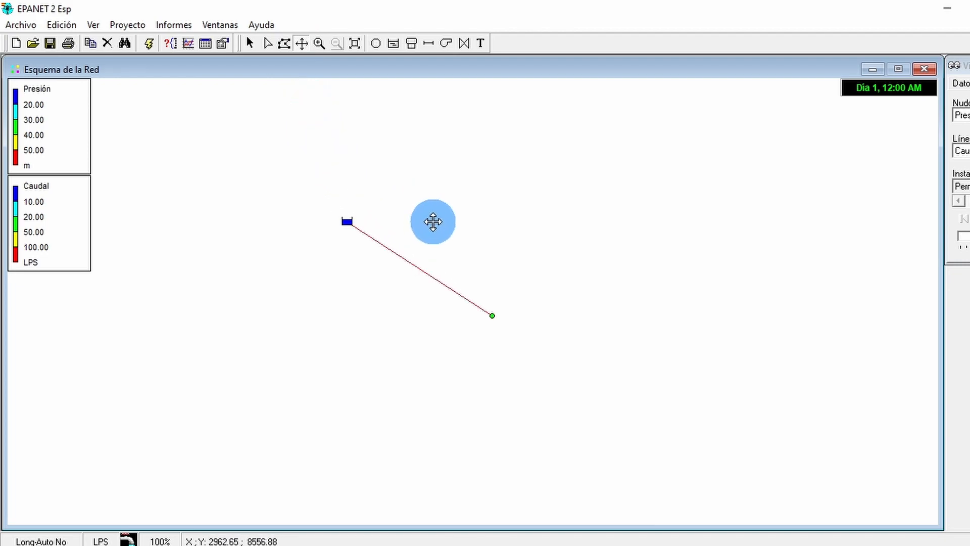
{"action": "right_click", "coordinate": [433, 221]}
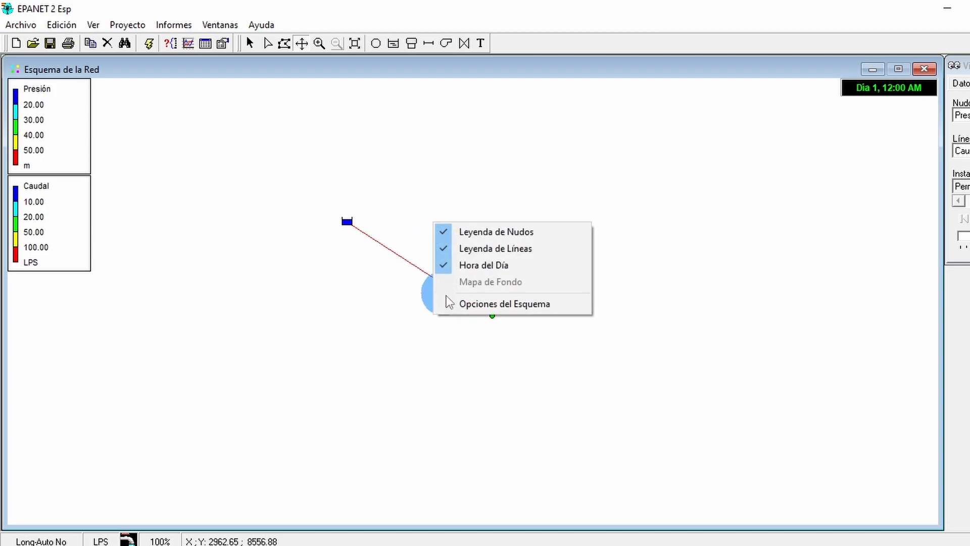
{"action": "left_click", "coordinate": [475, 304]}
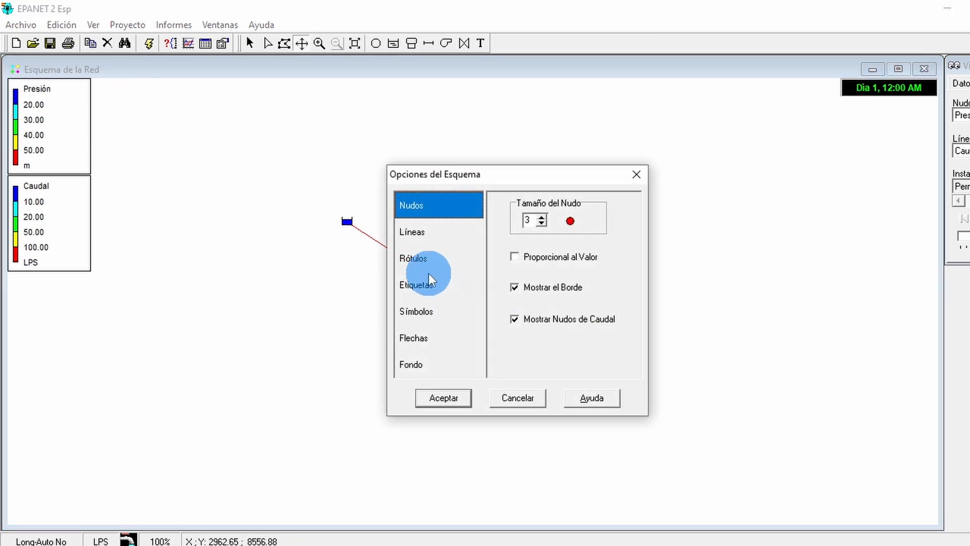
{"action": "left_click", "coordinate": [415, 286]}
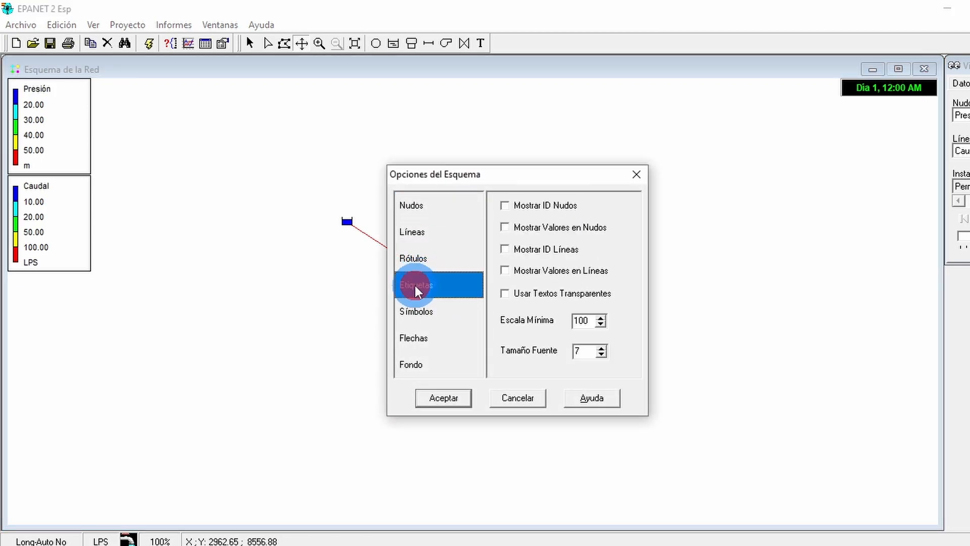
{"action": "left_click", "coordinate": [503, 204]}
{"action": "left_click", "coordinate": [503, 228]}
{"action": "left_click", "coordinate": [502, 248]}
{"action": "left_click", "coordinate": [505, 272]}
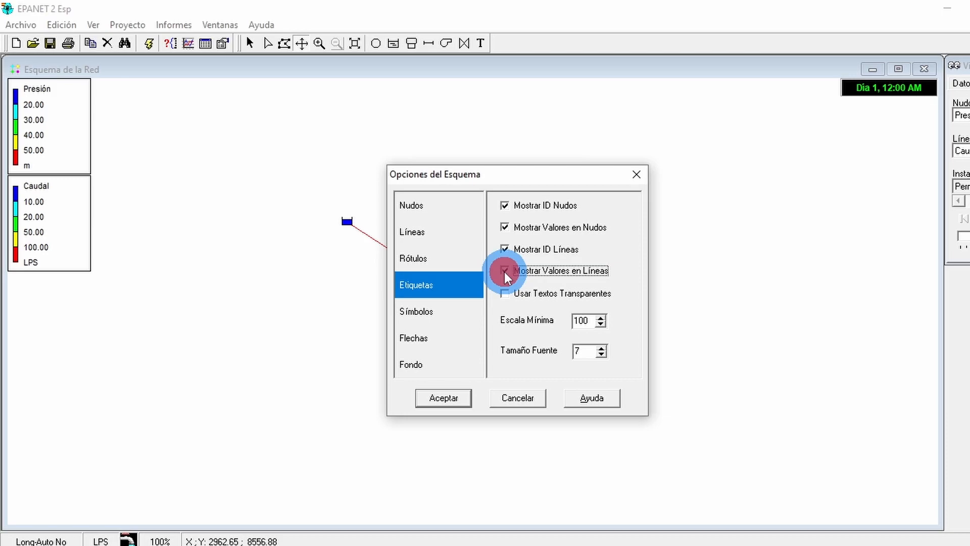
Set the map's flow arrow style to open (Abierta) and the node size (Tamaño del Nudo) to 6.
{"action": "left_click", "coordinate": [416, 337]}
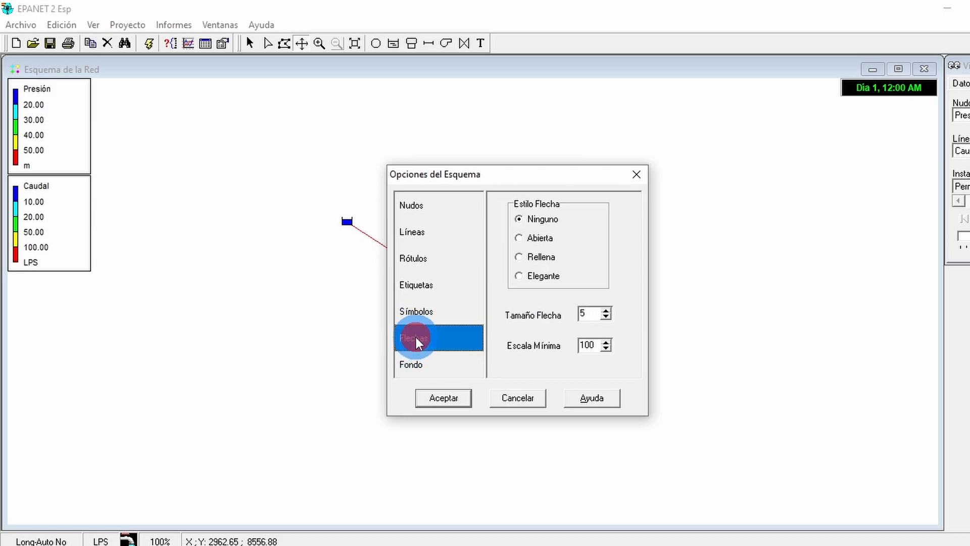
{"action": "left_click", "coordinate": [521, 235]}
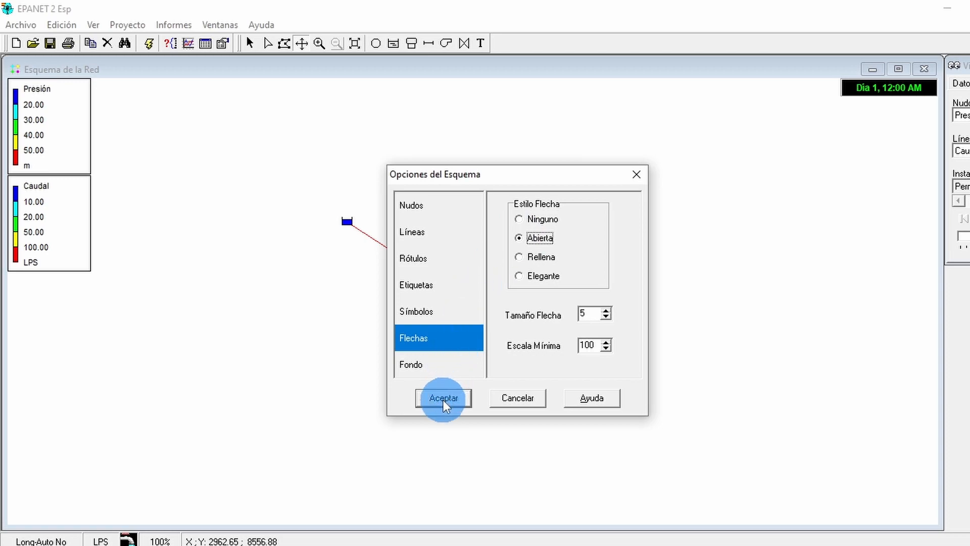
{"action": "left_click", "coordinate": [413, 205]}
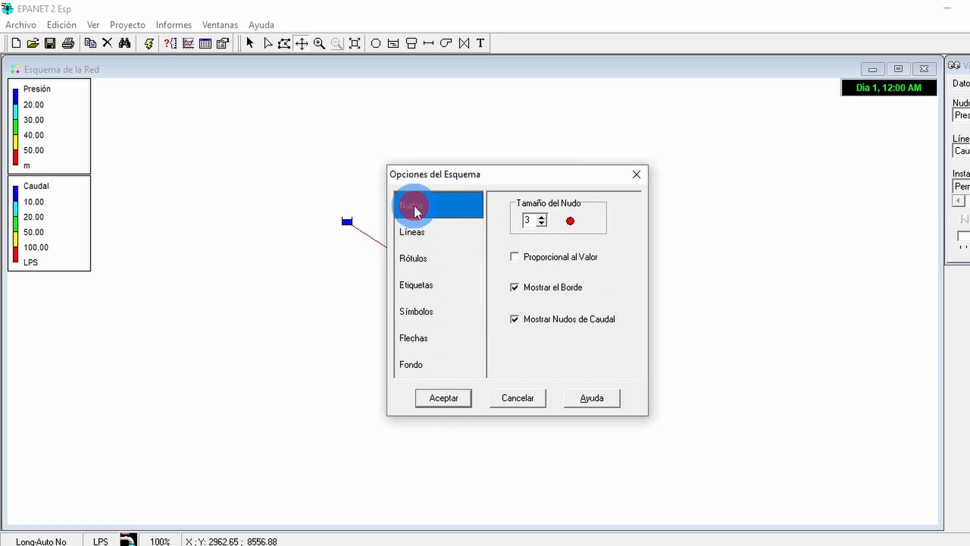
{"action": "left_click", "coordinate": [541, 216]}
{"action": "left_click", "coordinate": [541, 216]}
{"action": "left_click", "coordinate": [540, 216]}
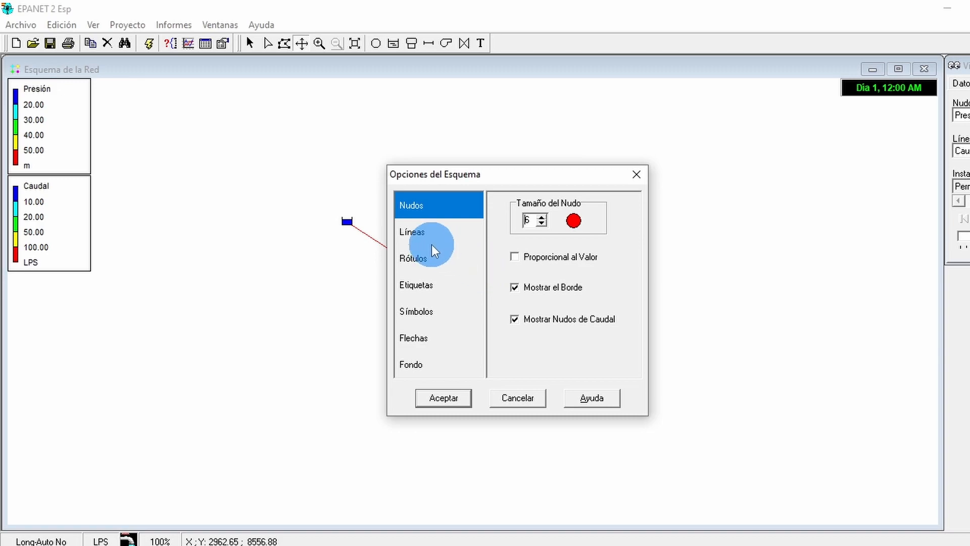
Set the link thickness (Grosor de la Línea) to 4 and apply the map display options.
{"action": "left_click", "coordinate": [419, 234]}
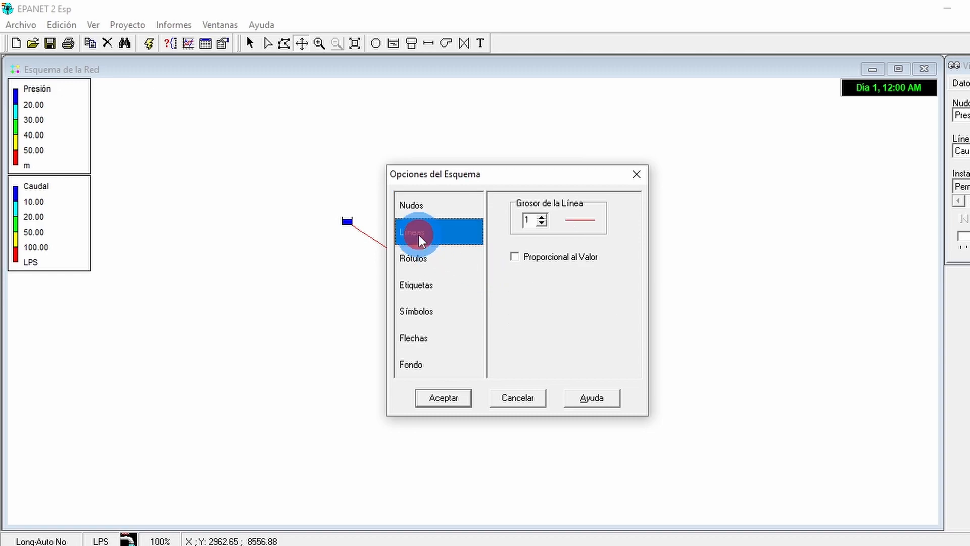
{"action": "left_click", "coordinate": [540, 217]}
{"action": "left_click", "coordinate": [541, 217]}
{"action": "left_click", "coordinate": [540, 217]}
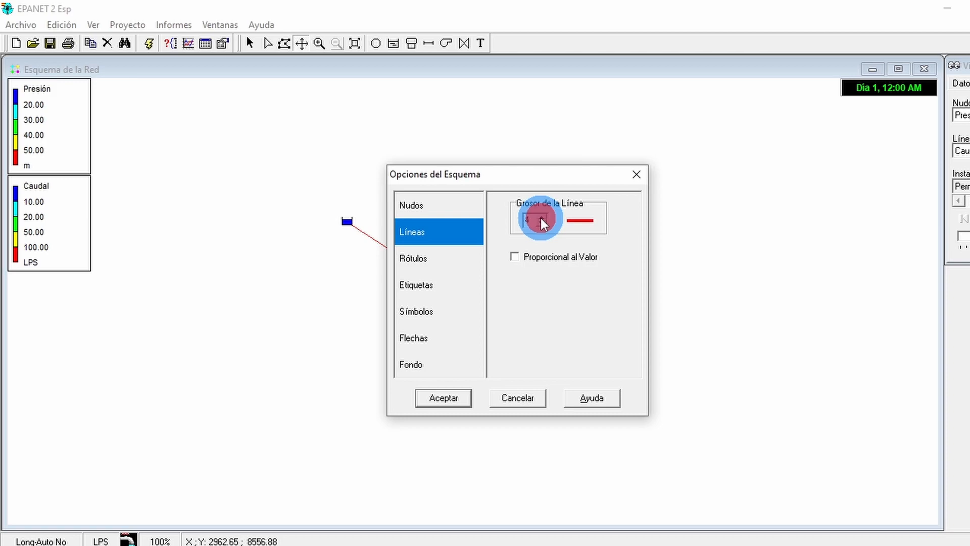
{"action": "left_click", "coordinate": [448, 398]}
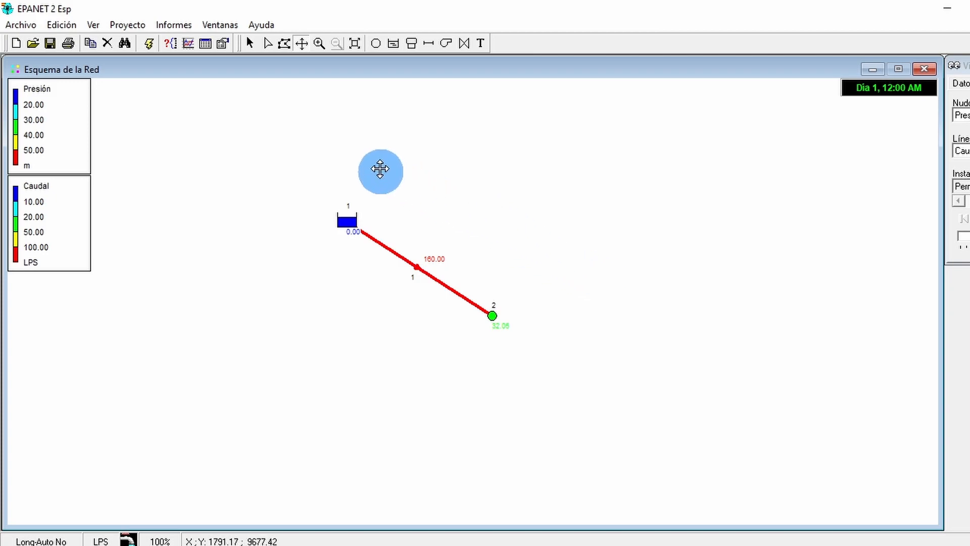
Examine the pipe's computed flow, unit headloss, velocity and friction factor in its properties.
{"action": "left_click", "coordinate": [319, 43]}
{"action": "left_click_drag", "start_coordinate": [290, 143], "coordinate": [551, 437]}
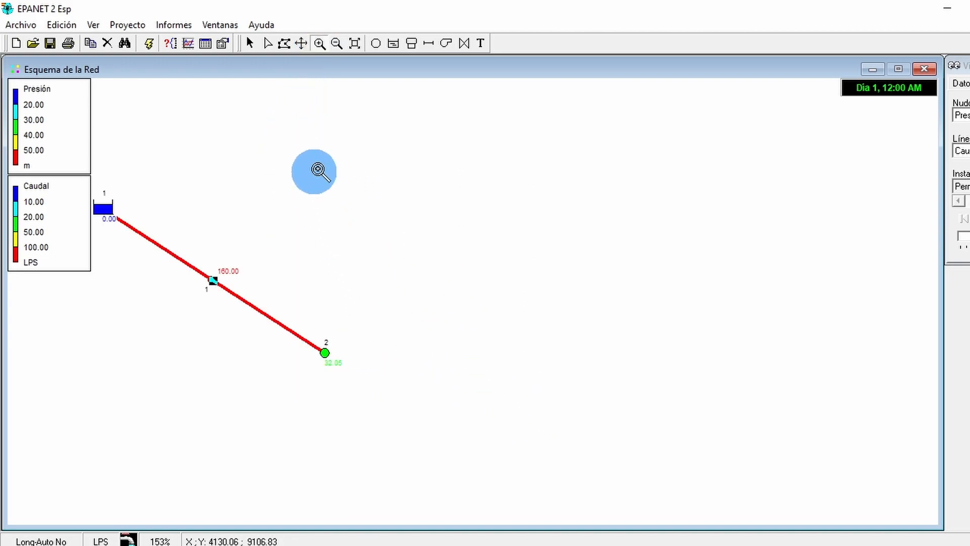
{"action": "left_click", "coordinate": [301, 43]}
{"action": "left_click_drag", "start_coordinate": [296, 201], "coordinate": [554, 228]}
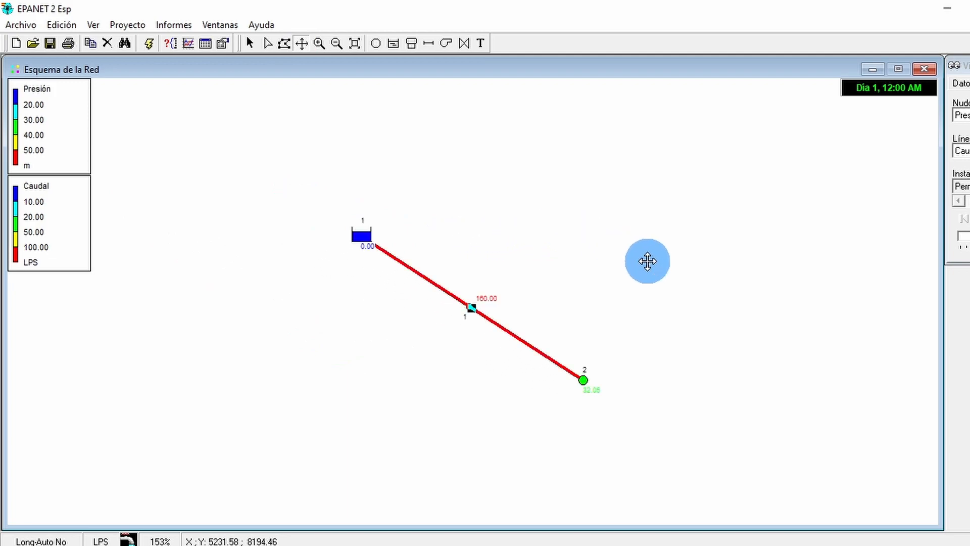
{"action": "left_click", "coordinate": [251, 43]}
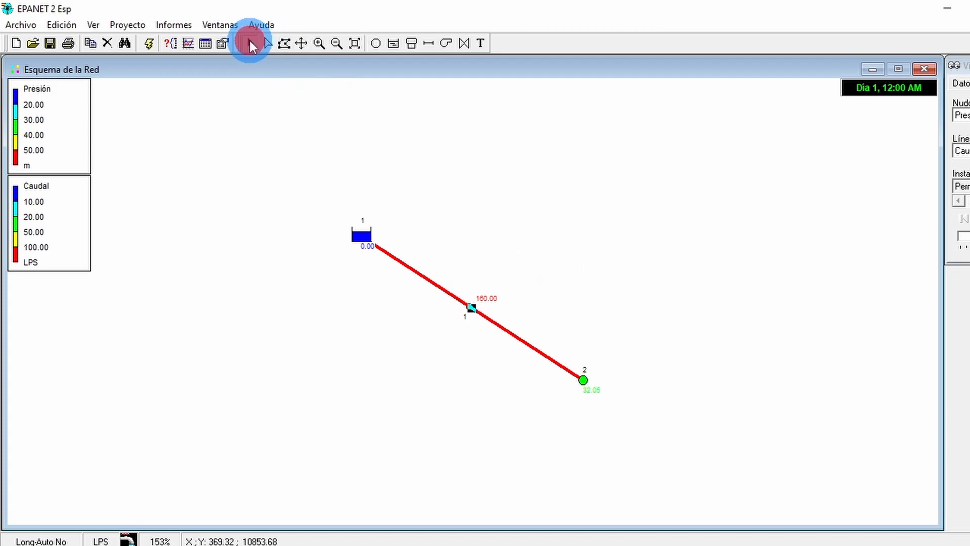
{"action": "double_click", "coordinate": [507, 333]}
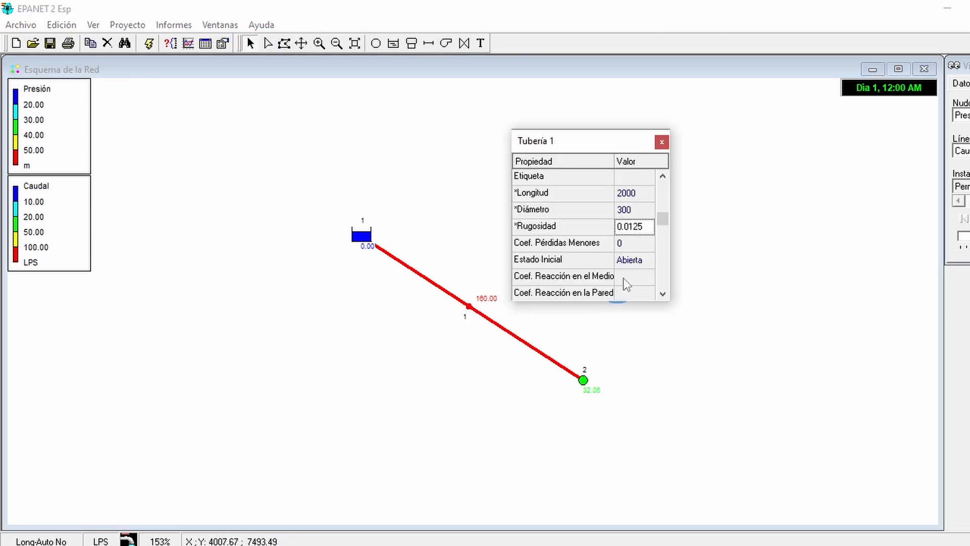
{"action": "left_click", "coordinate": [664, 294]}
{"action": "left_click", "coordinate": [664, 294]}
{"action": "left_click", "coordinate": [663, 294]}
{"action": "left_click", "coordinate": [663, 294]}
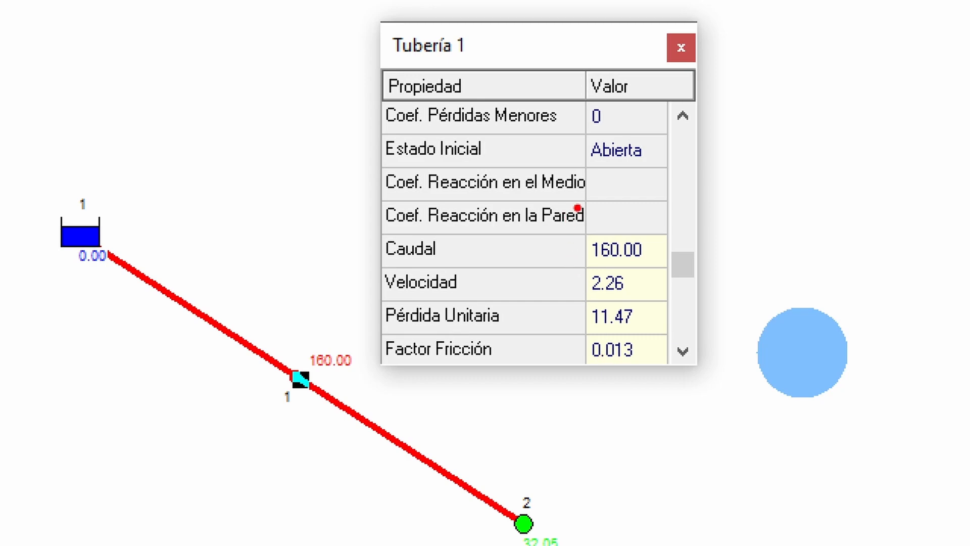
{"action": "mouse_move", "coordinate": [586, 236]}
{"action": "left_mouse_down"}
{"action": "mouse_move", "coordinate": [697, 251]}
{"action": "mouse_move", "coordinate": [662, 377]}
{"action": "left_mouse_up"}
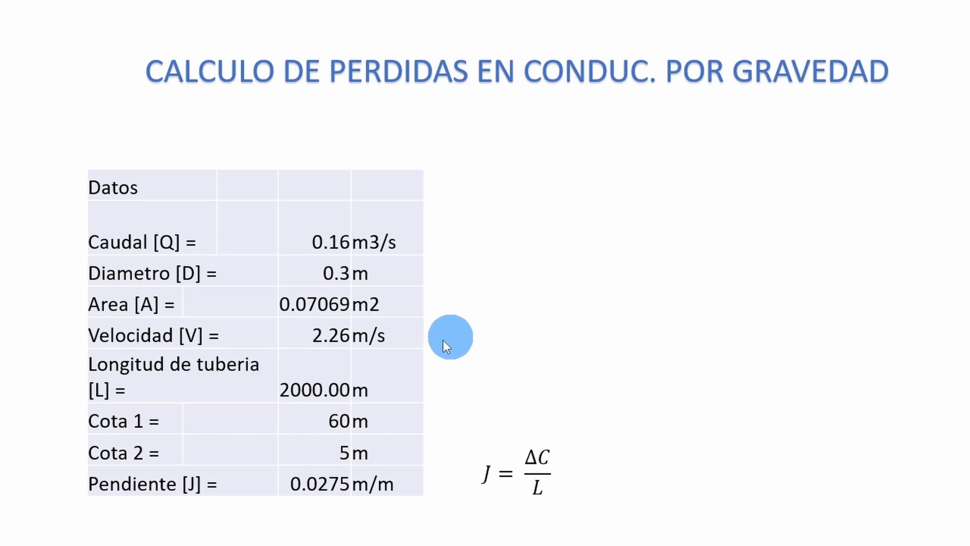
{"action": "left_click", "coordinate": [486, 378]}
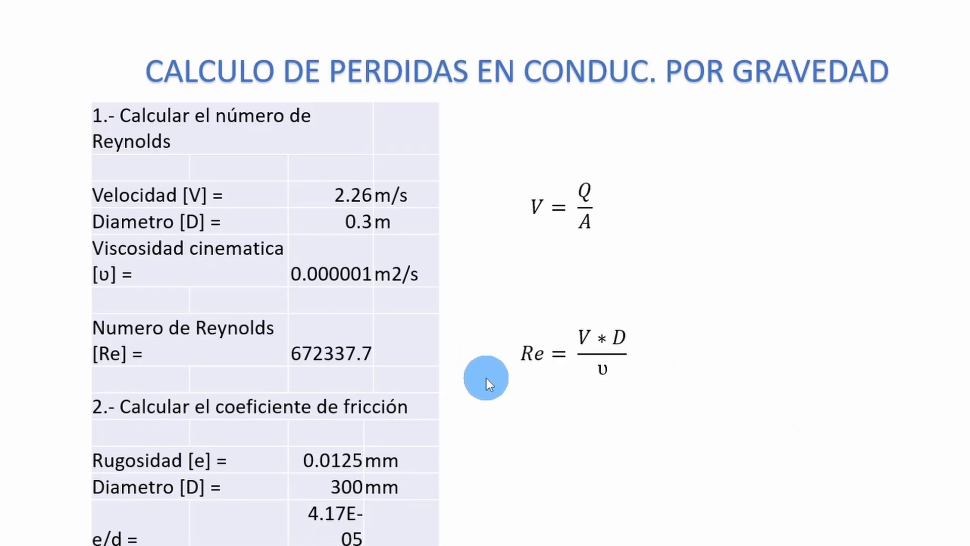